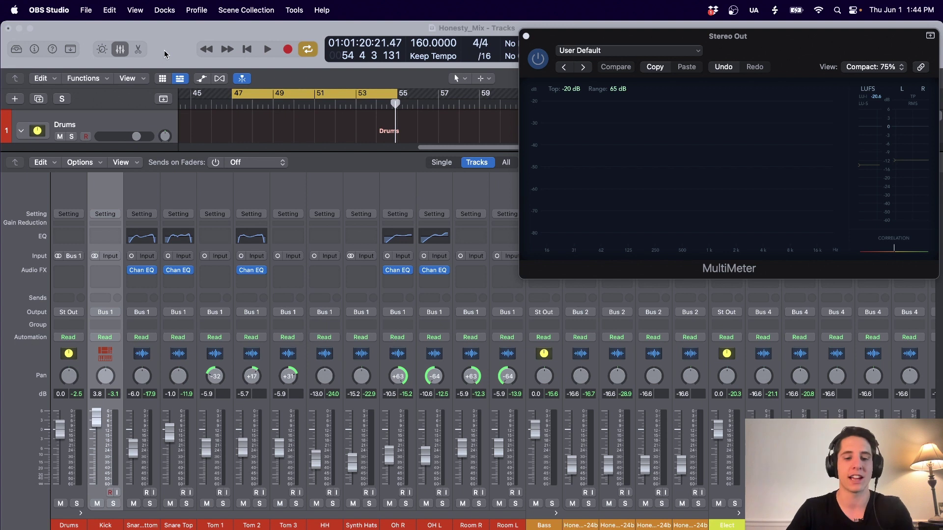
Show the mixer, insert a Channel EQ on the Kick channel and place its window clear of MultiMeter
left_click(138, 49)
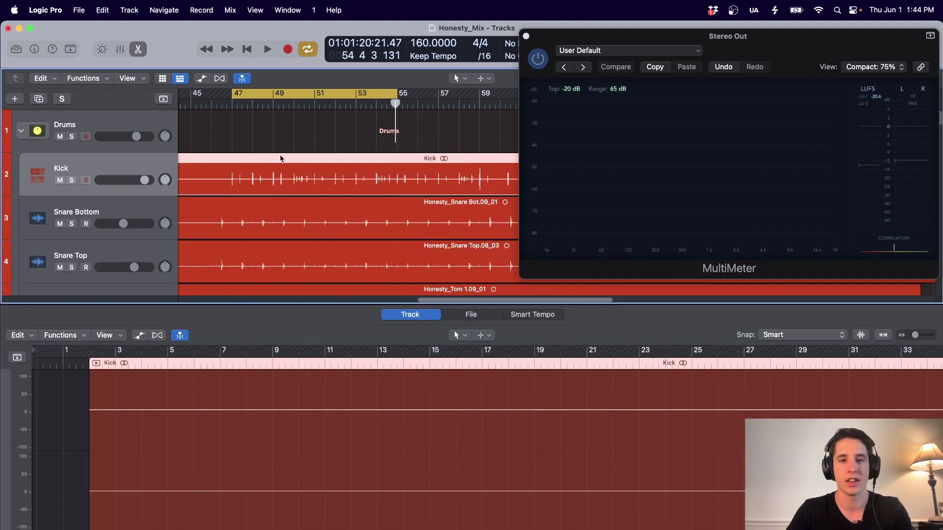
key("x")
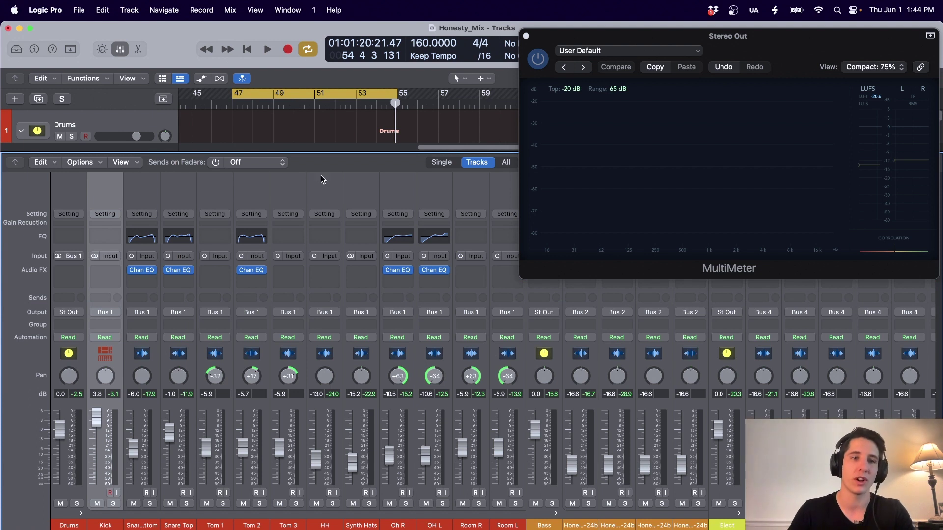
left_click(112, 238)
left_click_drag(684, 200, 399, 240)
scroll(304, 125, "down", 1)
scroll(304, 123, "down", 2)
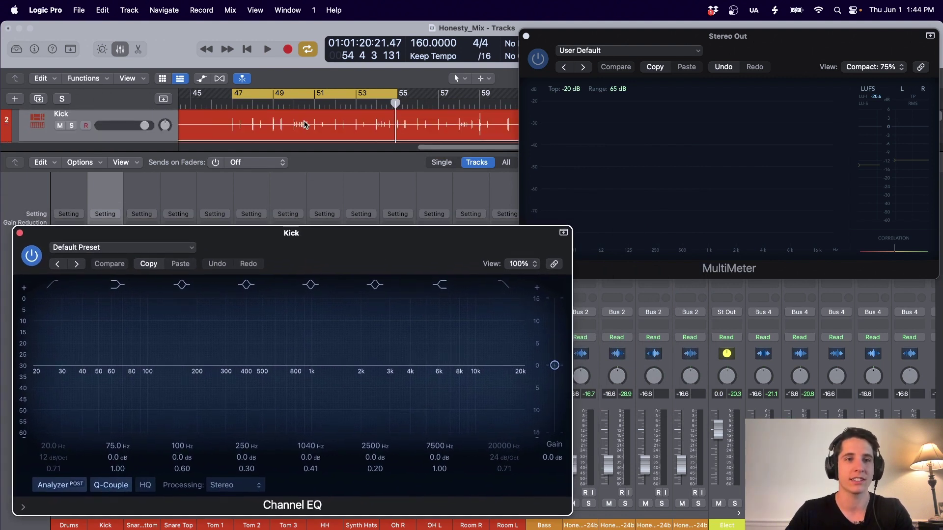
Set the Kick track's volume to +4.0 dB and play the looped section to watch the kick's spectrum
mouse_move(146, 125)
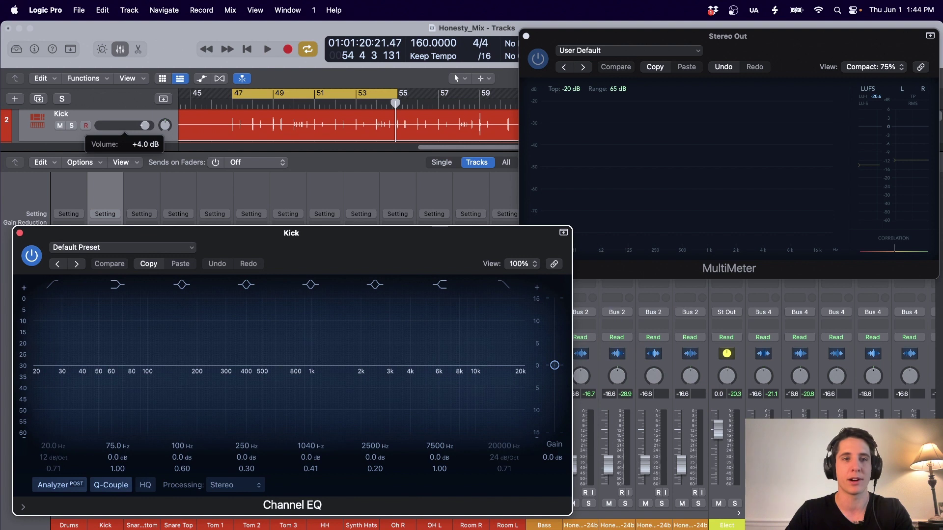
left_click(143, 129)
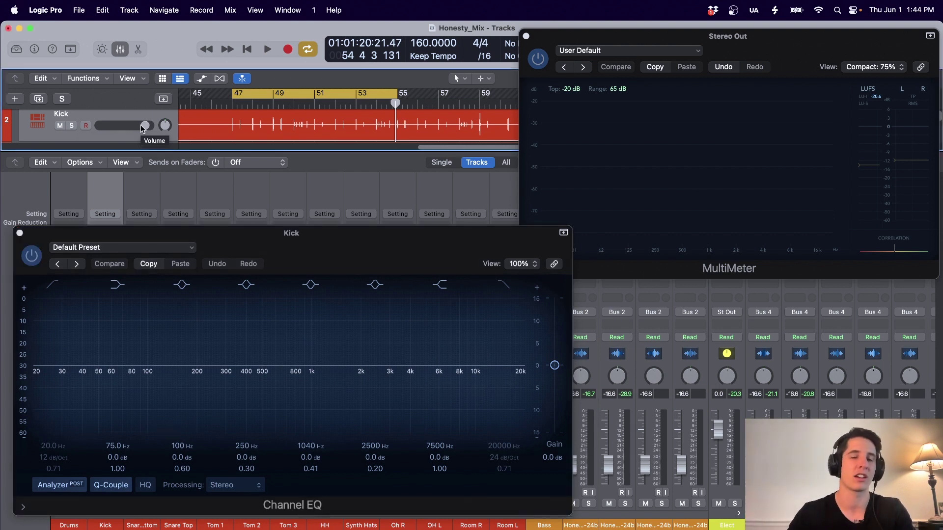
left_click(130, 119)
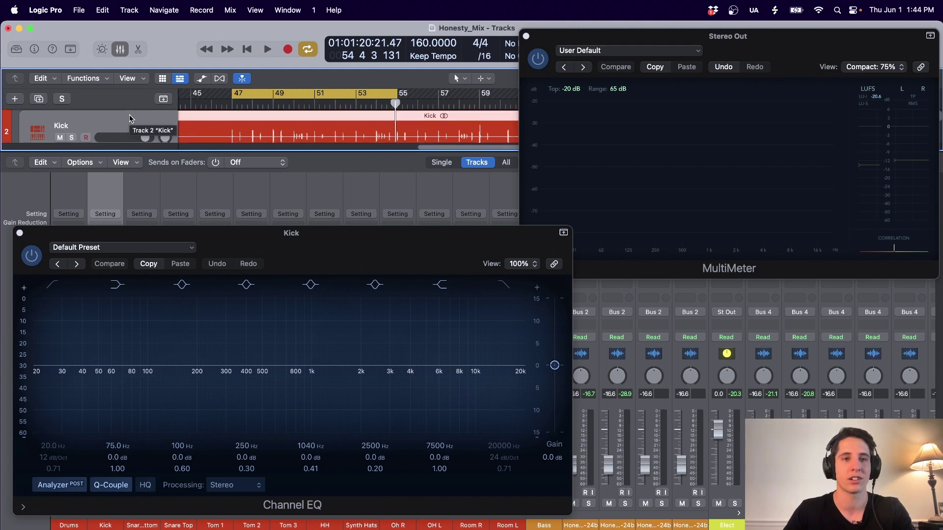
key("space")
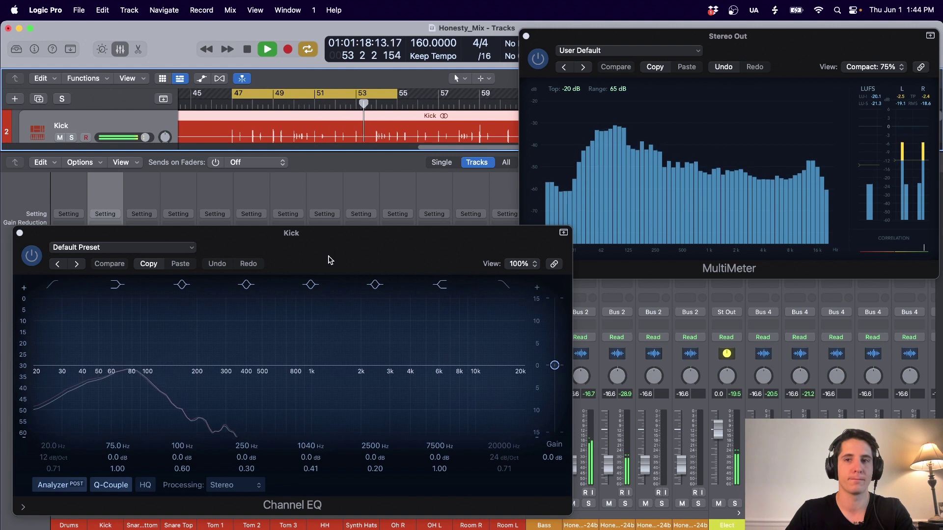
key("space")
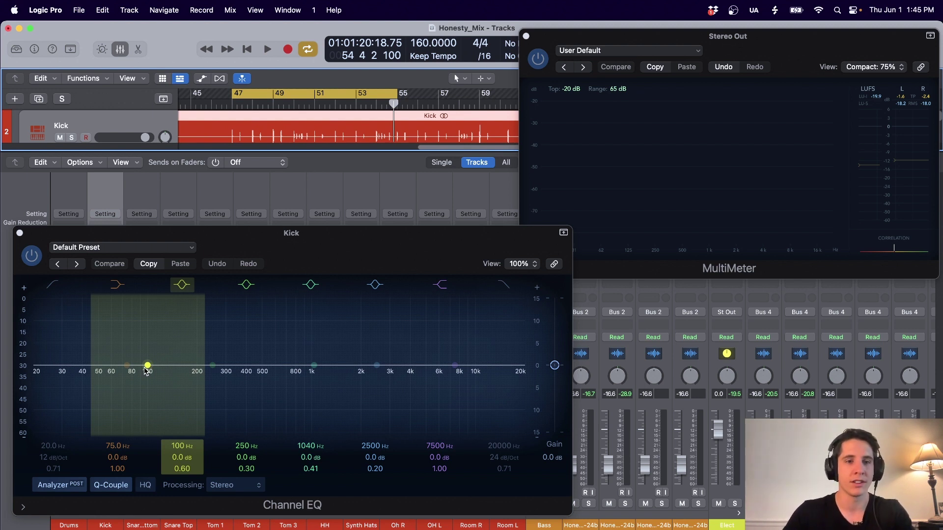
Audition the kick in solo and boost its EQ's first bell band by 3.1 dB at 65 Hz with Q 1.00
left_click_drag(148, 366, 110, 369)
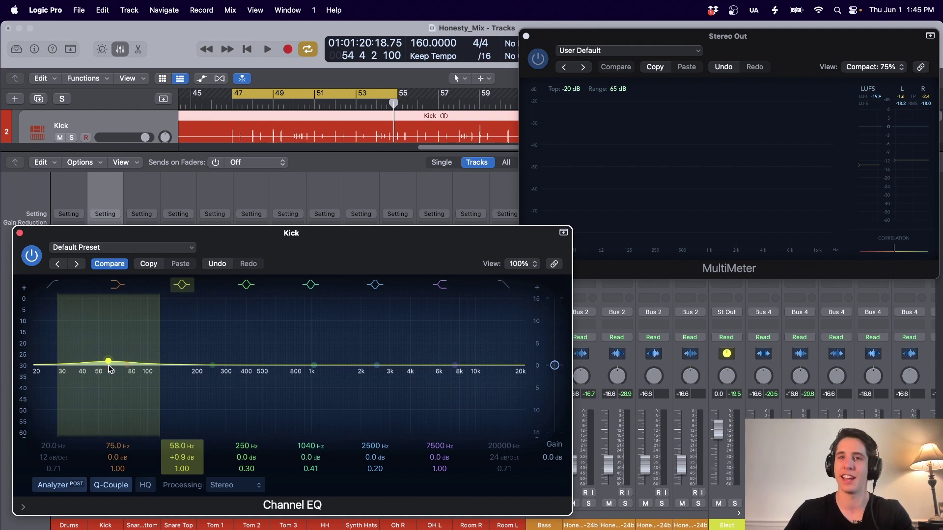
mouse_move(109, 369)
left_mouse_down()
mouse_move(108, 347)
mouse_move(120, 351)
mouse_move(97, 360)
mouse_move(107, 371)
left_mouse_up()
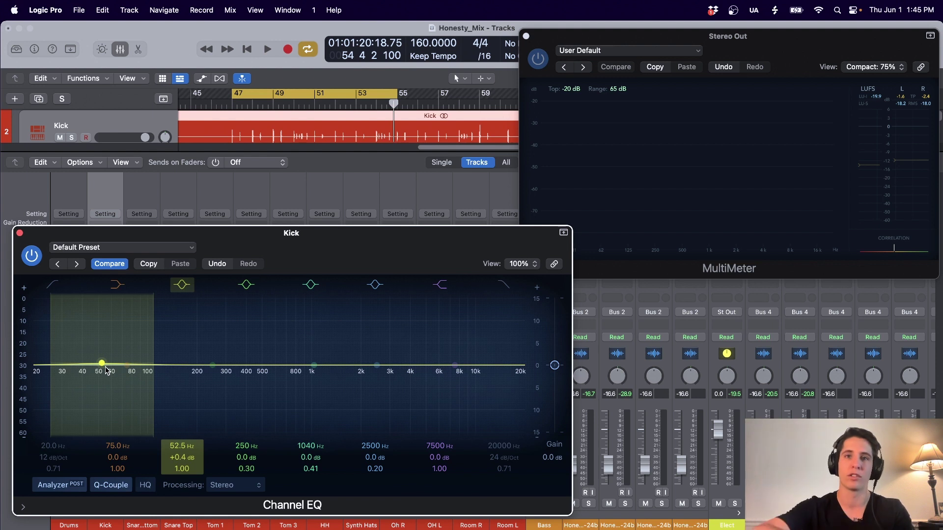
mouse_move(108, 371)
left_mouse_down()
mouse_move(99, 329)
mouse_move(138, 324)
mouse_move(118, 331)
mouse_move(120, 374)
left_mouse_up()
key("space")
key("s")
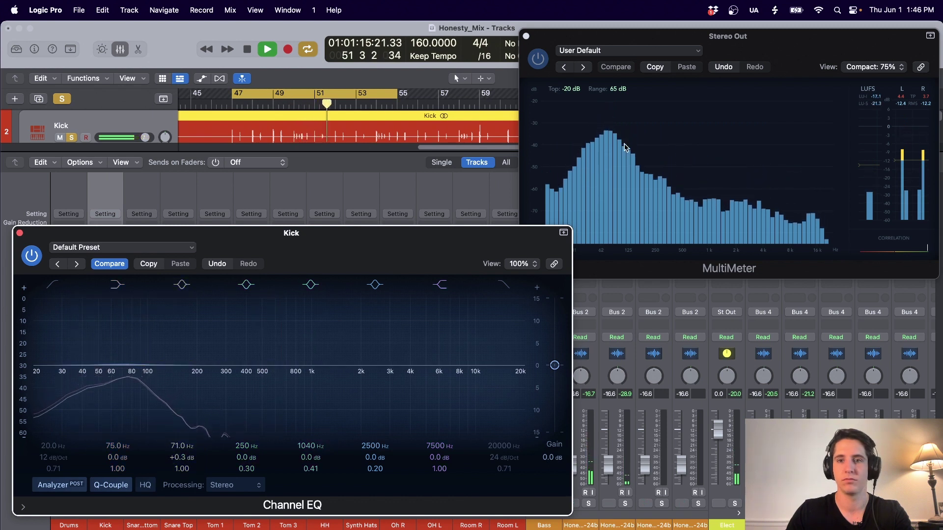
mouse_move(124, 365)
left_mouse_down()
mouse_move(125, 327)
mouse_move(117, 361)
mouse_move(116, 352)
left_mouse_up()
key("space")
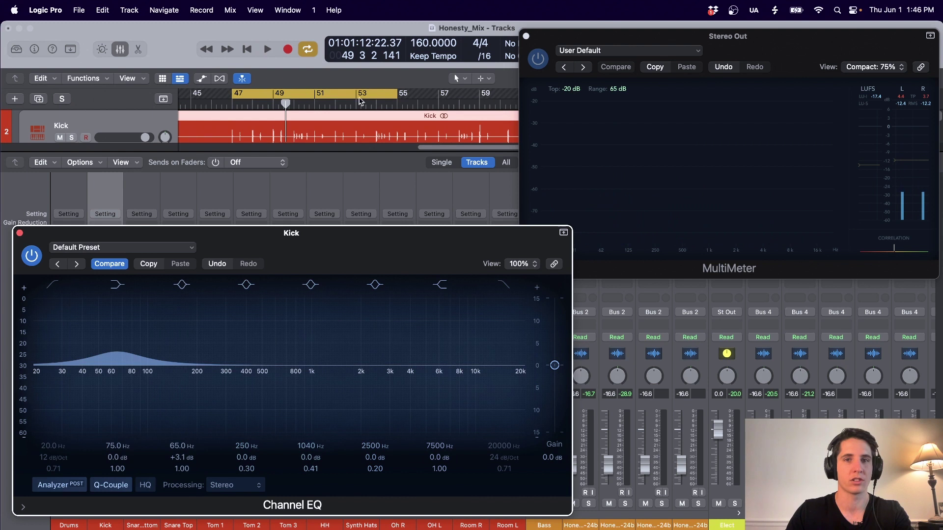
Enable the kick EQ's low-cut filter and set it to 31.6 Hz, 48 dB/Oct, with a Q of 0.67
key("space")
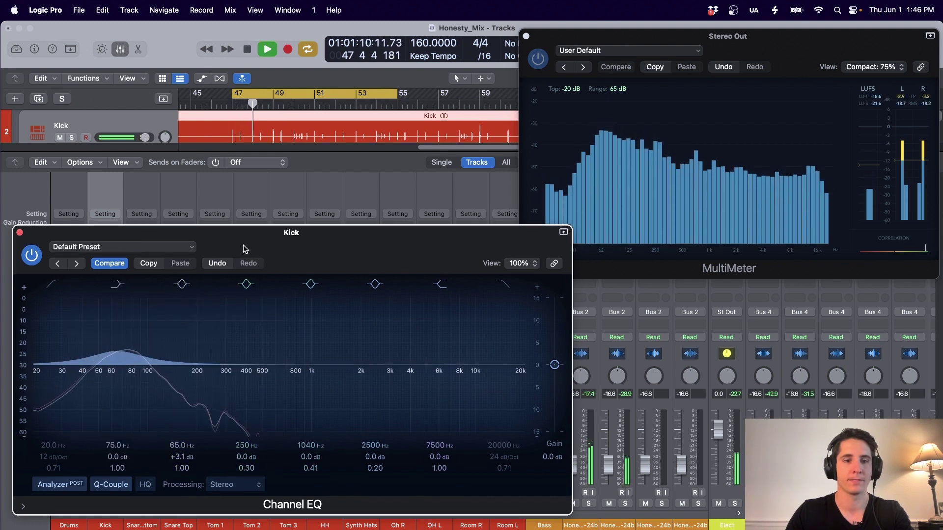
left_click(53, 284)
key("space")
left_click_drag(44, 365, 68, 376)
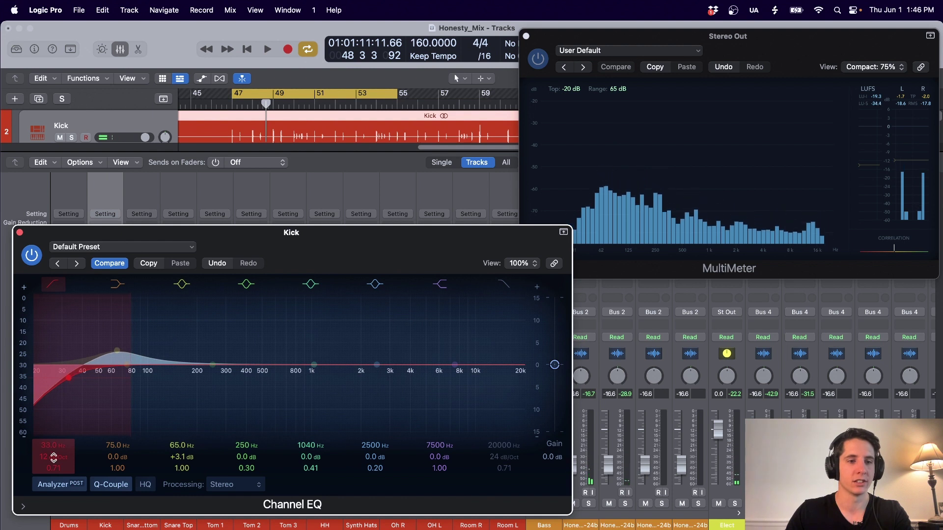
left_click_drag(54, 456, 57, 445)
left_click_drag(68, 376, 65, 385)
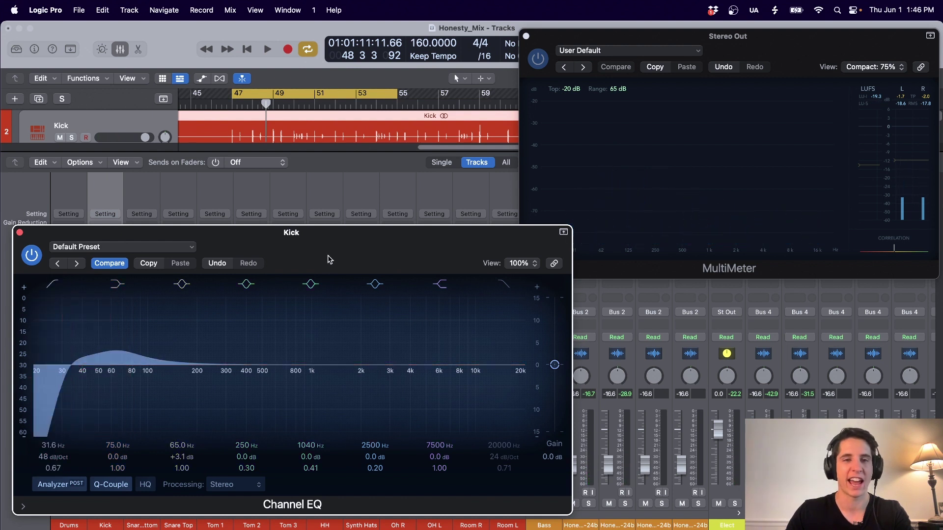
Refine the kick EQ's low boost to +2.0 dB at 64 Hz with a Q of 1.70
left_click_drag(331, 252, 326, 244)
left_click_drag(115, 343, 117, 350)
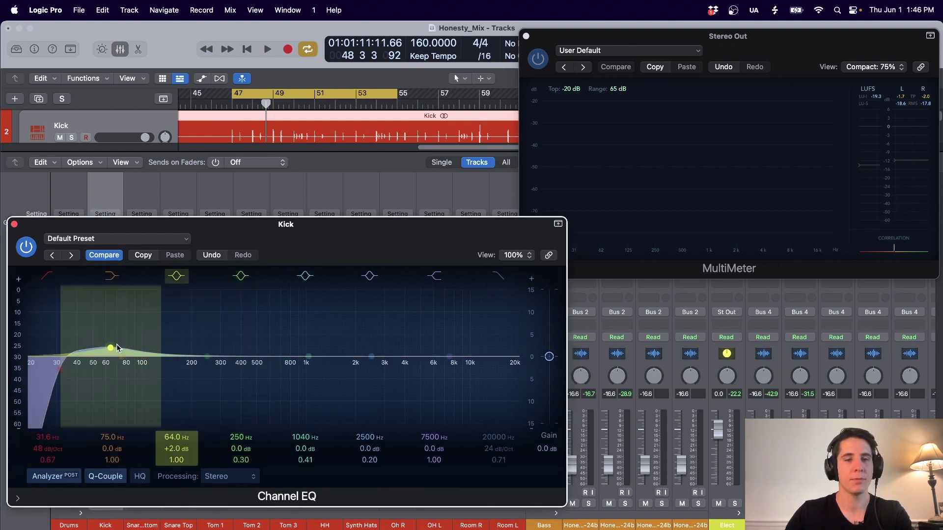
left_click_drag(384, 243, 401, 227)
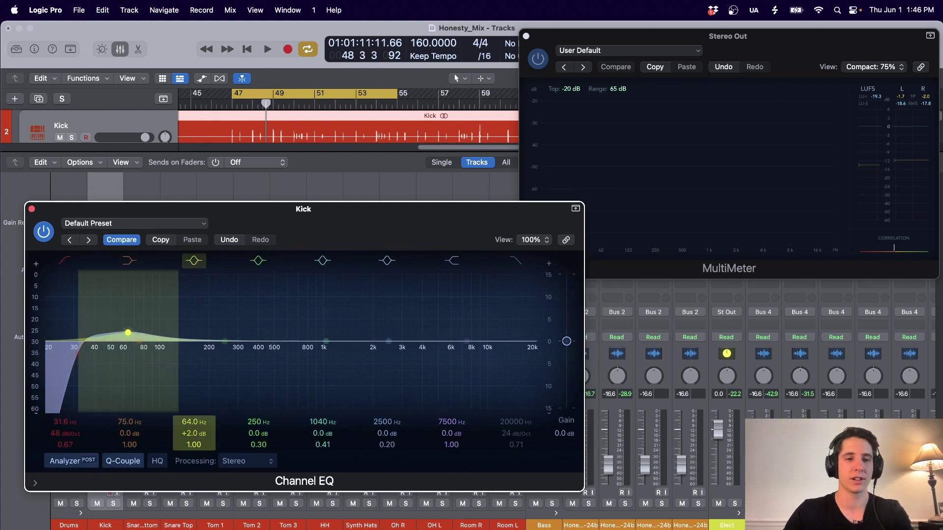
left_click_drag(194, 445, 194, 439)
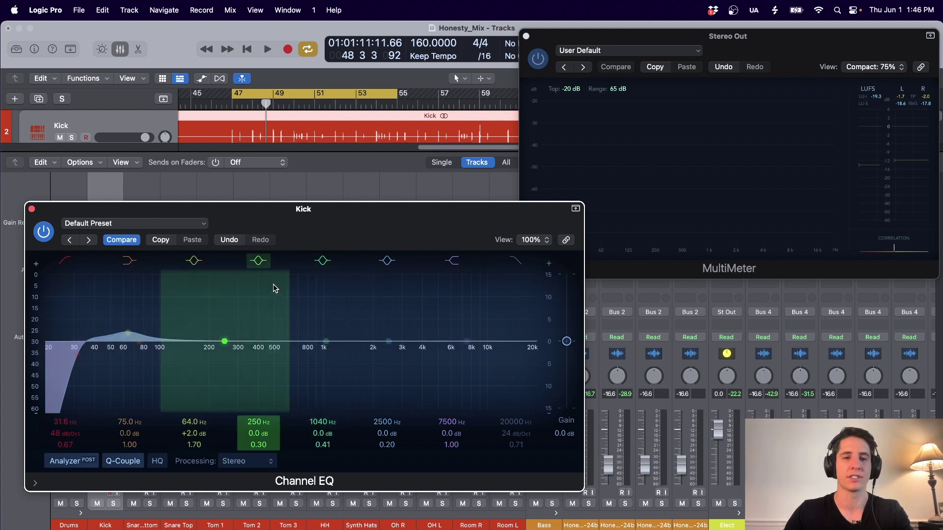
Hide the mixer and solo the Honesty_Vacuum Packed and first Honesty_Trap Bass tracks
left_click(333, 188)
key("x")
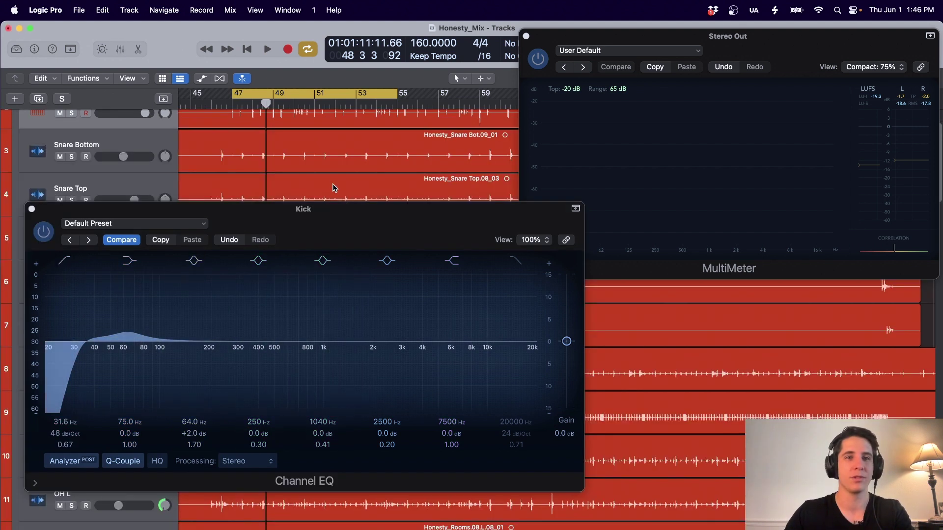
scroll(216, 162, "down", 5)
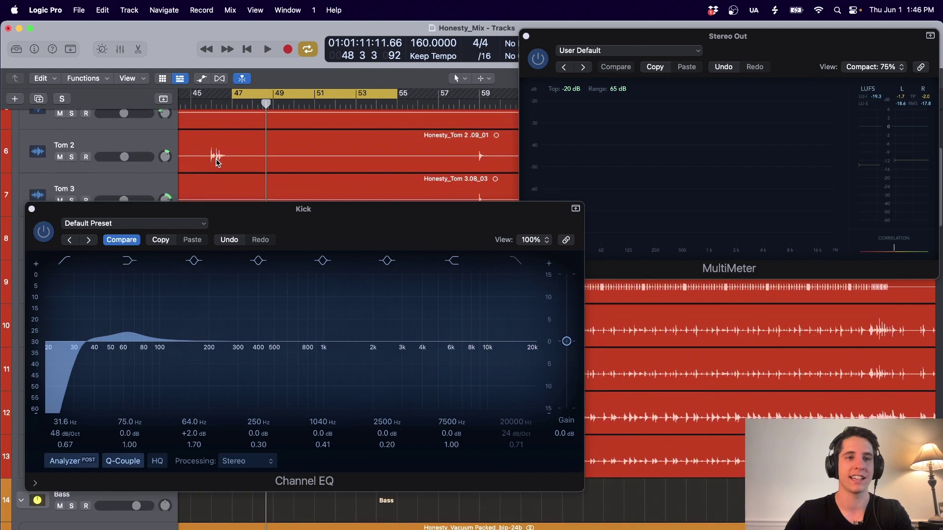
scroll(216, 157, "down", 8)
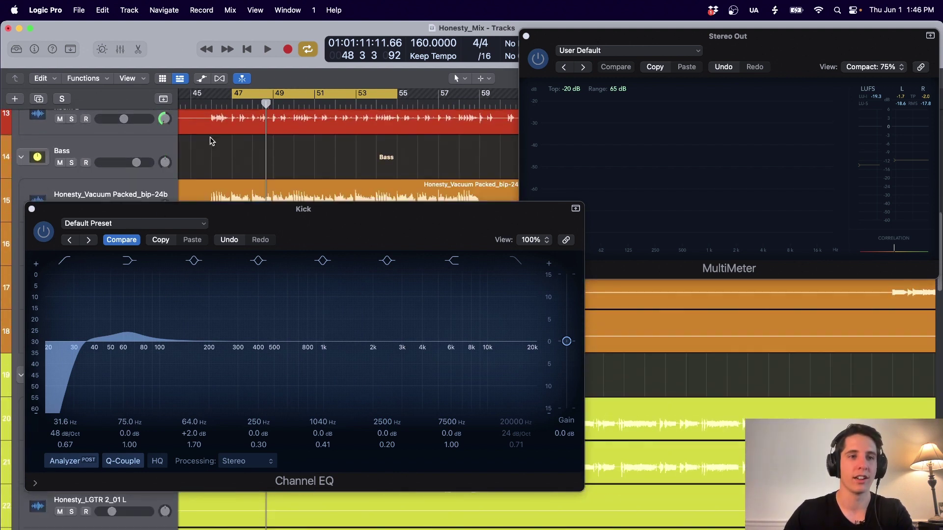
scroll(214, 147, "down", 3)
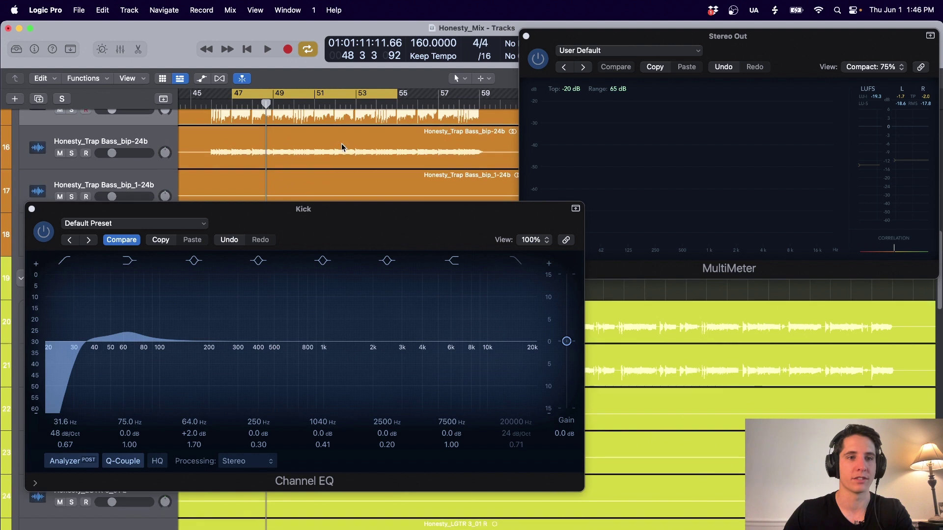
scroll(171, 143, "up", 2)
left_click(145, 168, "shift")
key("s")
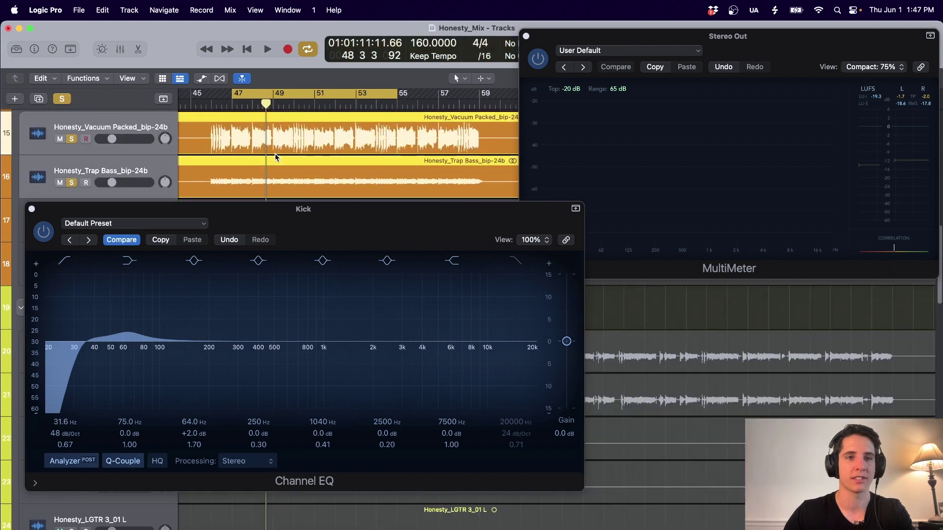
Play the soloed bass parts and examine their low-frequency spectrum in MultiMeter
left_click_drag(309, 222, 302, 264)
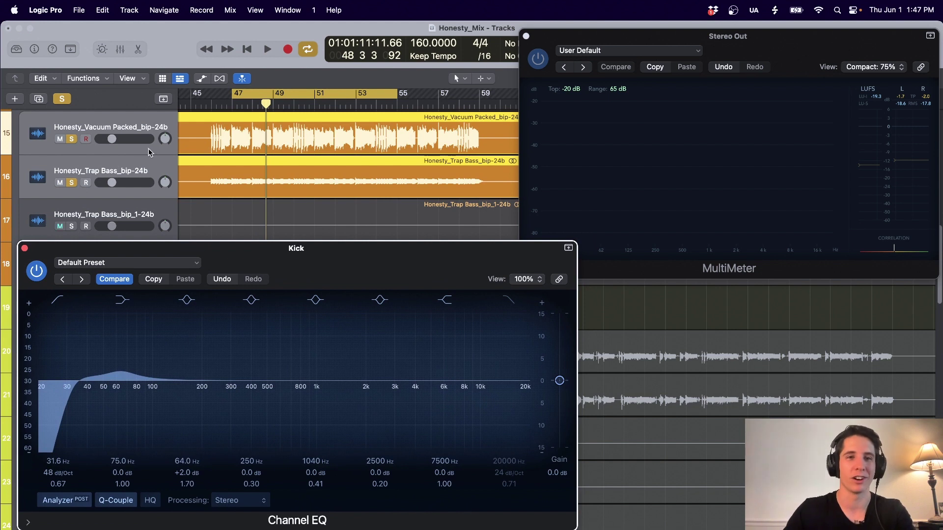
left_click(760, 108)
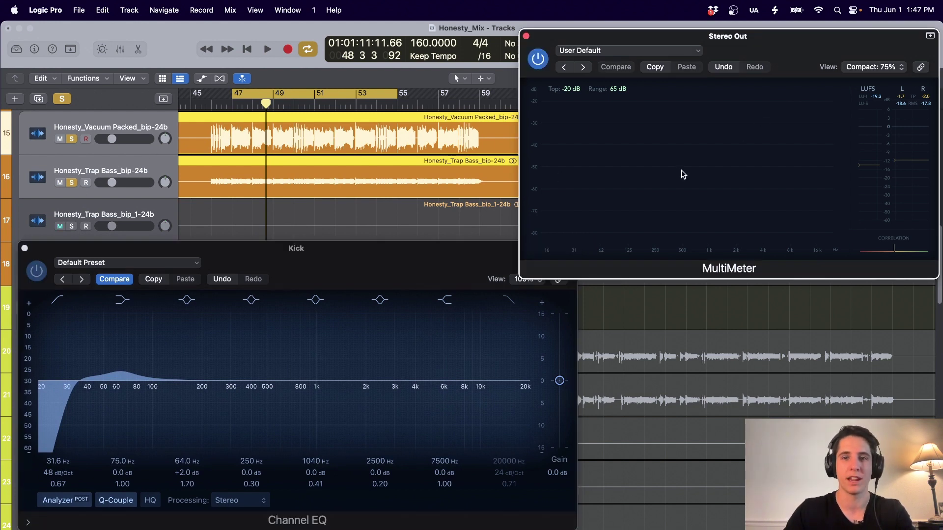
scroll(99, 163, "up", 1)
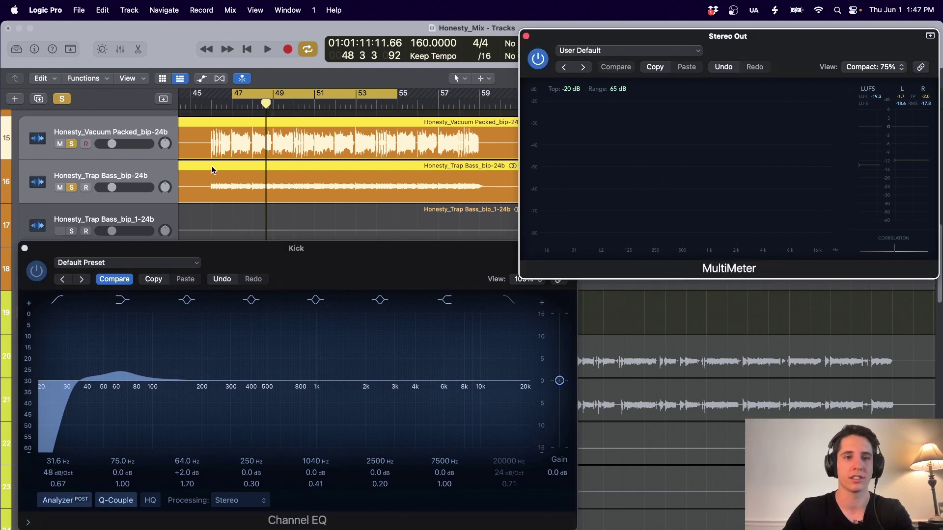
key("space")
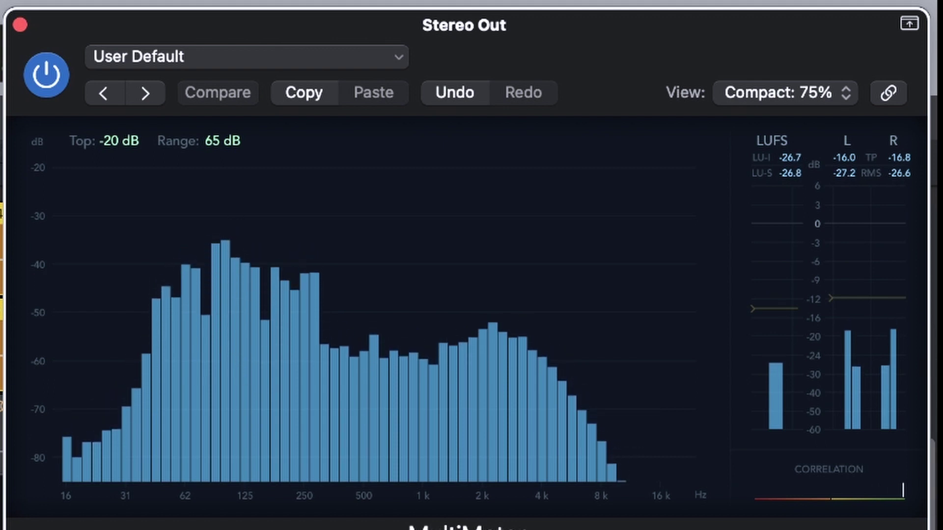
left_click(1, 345)
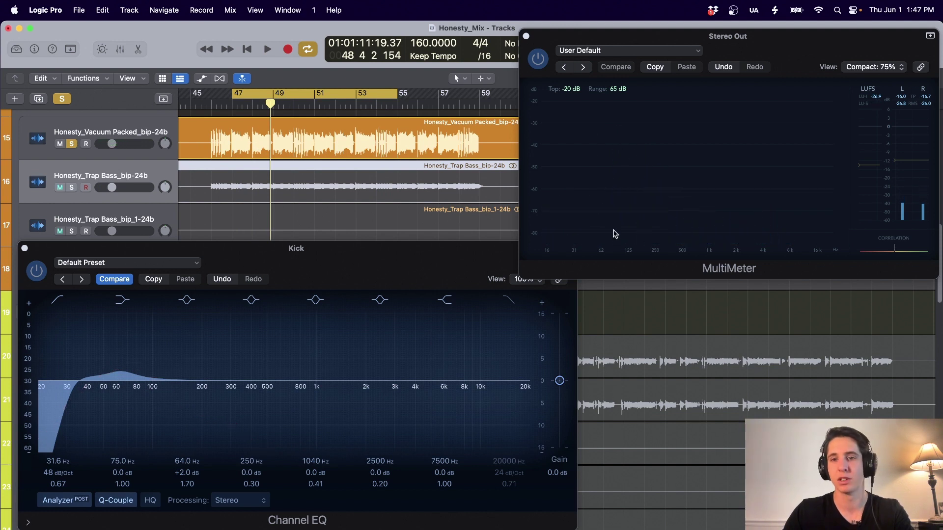
Set the kick EQ's low shelf to -0.2 dB at 47.8 Hz and its second bell to -3.5 dB at 99.5 Hz, Q 1.90
left_click_drag(138, 384, 100, 381)
left_click_drag(218, 381, 154, 414)
left_click_drag(155, 409, 155, 407)
left_click_drag(312, 278, 310, 257)
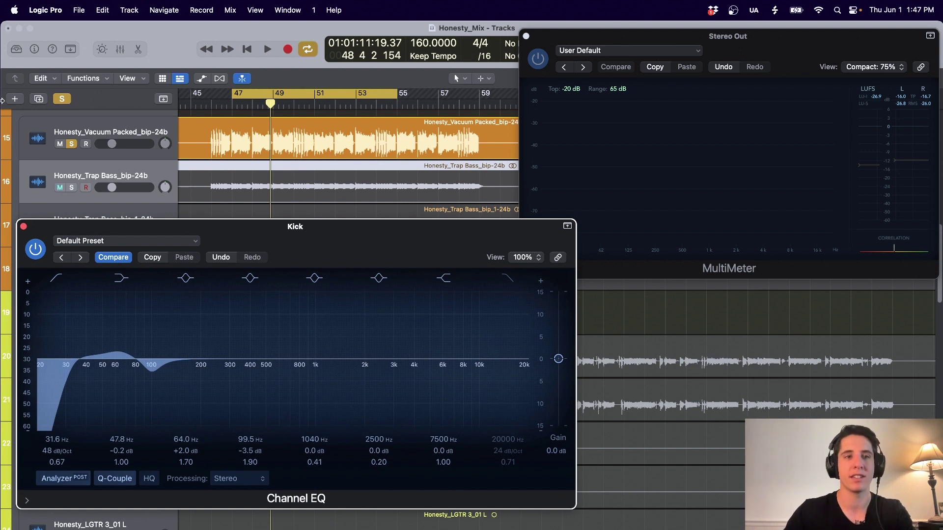
Clear the solo on the Vacuum Packed bass so the whole mix plays again
left_click(165, 150)
left_click(71, 143)
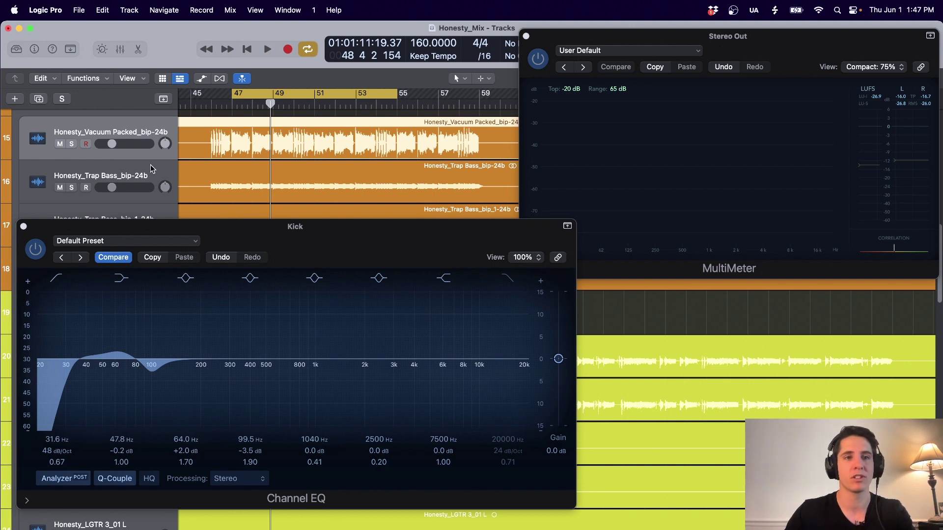
On the Trap Bass Channel EQ, cut 2.5 dB at 66.5 Hz and boost 2.9 dB at 101 Hz with Q 1.90
key("x")
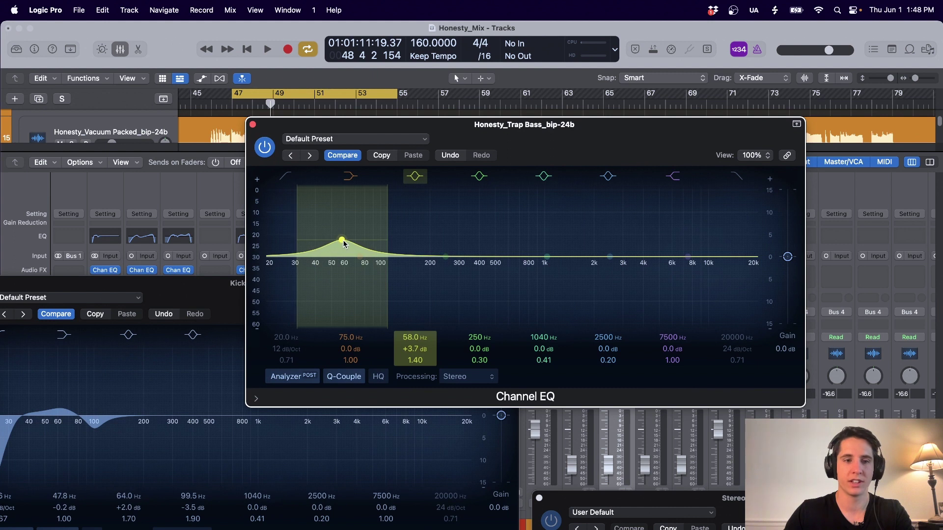
left_click_drag(344, 243, 353, 275)
left_click_drag(446, 257, 381, 246)
scroll(375, 239, "up", 5)
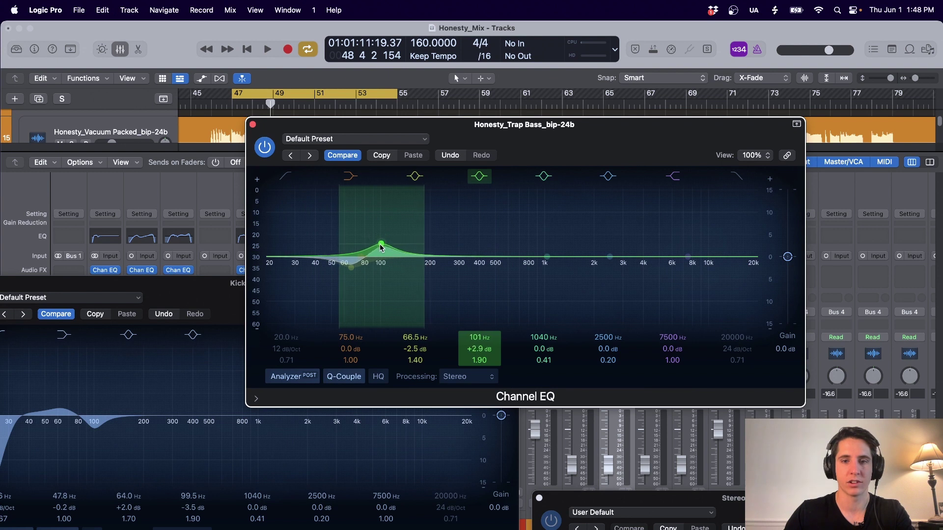
key("cmd+w")
key("cmd+w")
Play the full mix and compare the kick's EQ analyzer with the overall spectrum in MultiMeter
left_click_drag(637, 40, 630, 33)
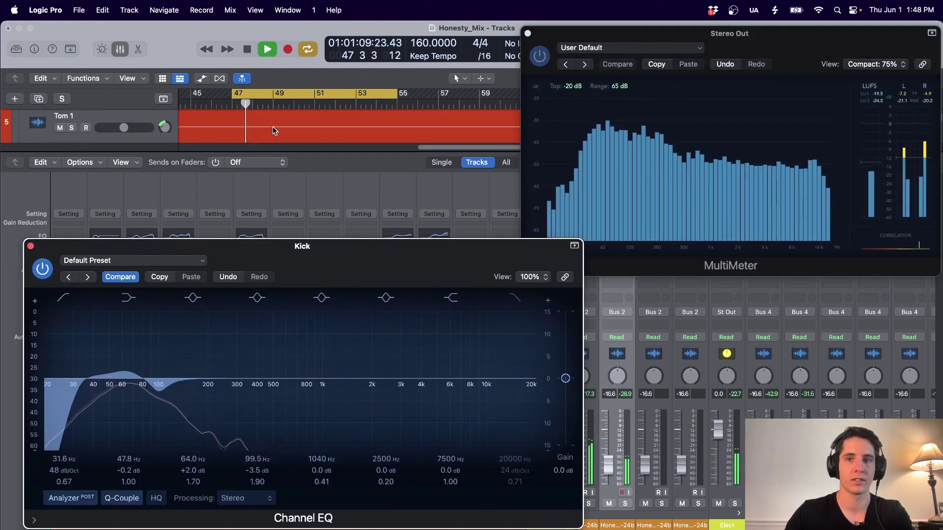
left_click(273, 126)
scroll(273, 125, "down", 1)
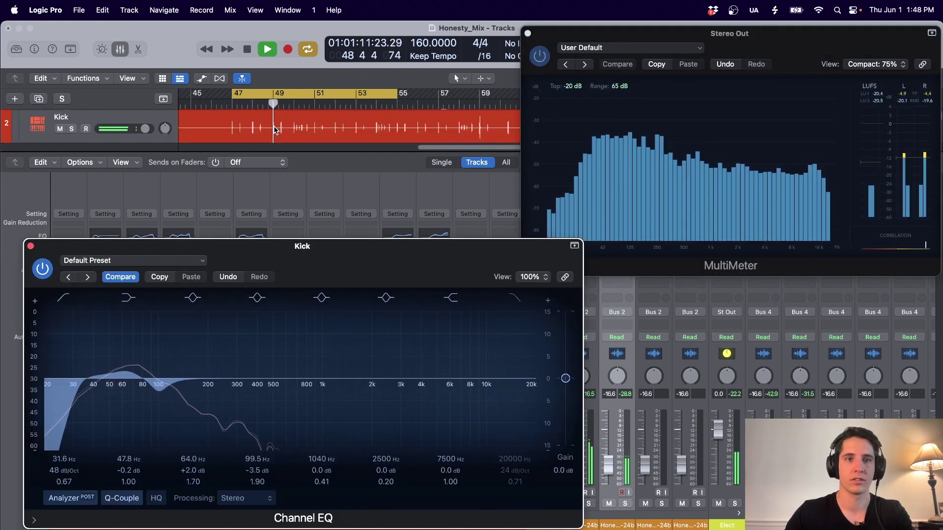
left_click_drag(350, 273, 340, 274)
key("space")
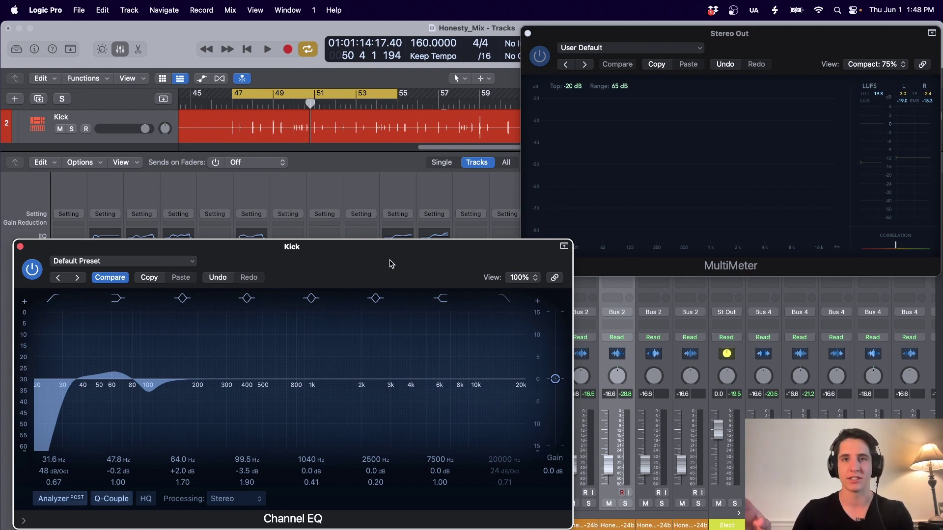
On the kick's Channel EQ, cut 4.0 dB at 396 Hz with the third bell while the mix plays
left_click_drag(354, 270, 354, 265)
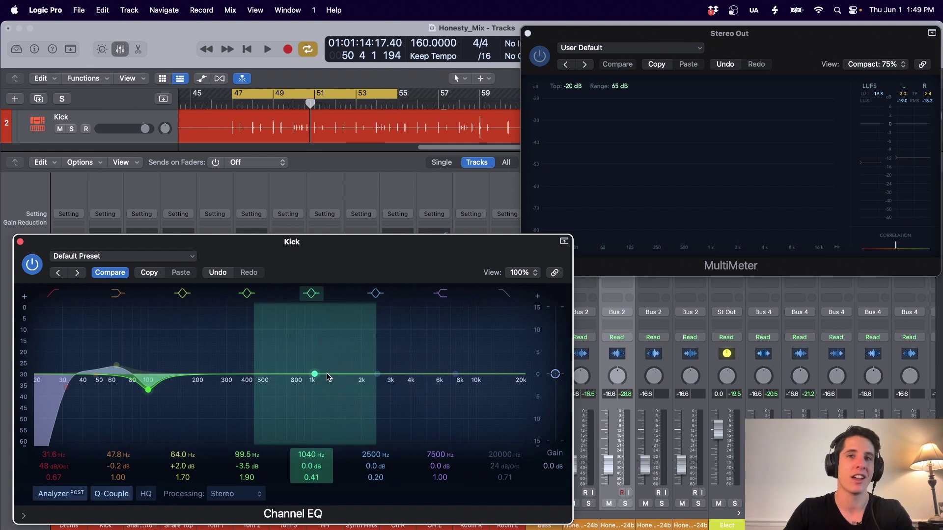
left_click_drag(327, 378, 229, 376)
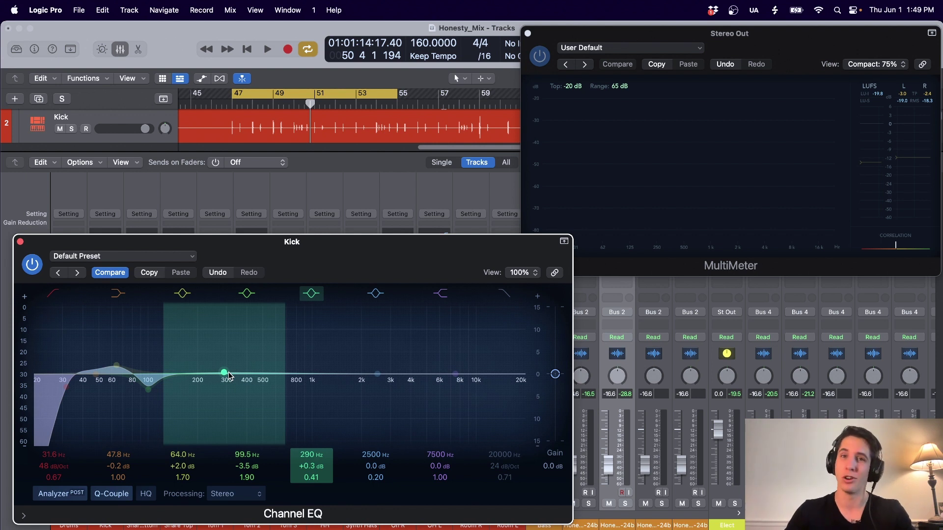
mouse_move(229, 377)
left_mouse_down()
mouse_move(225, 338)
mouse_move(239, 375)
left_mouse_up()
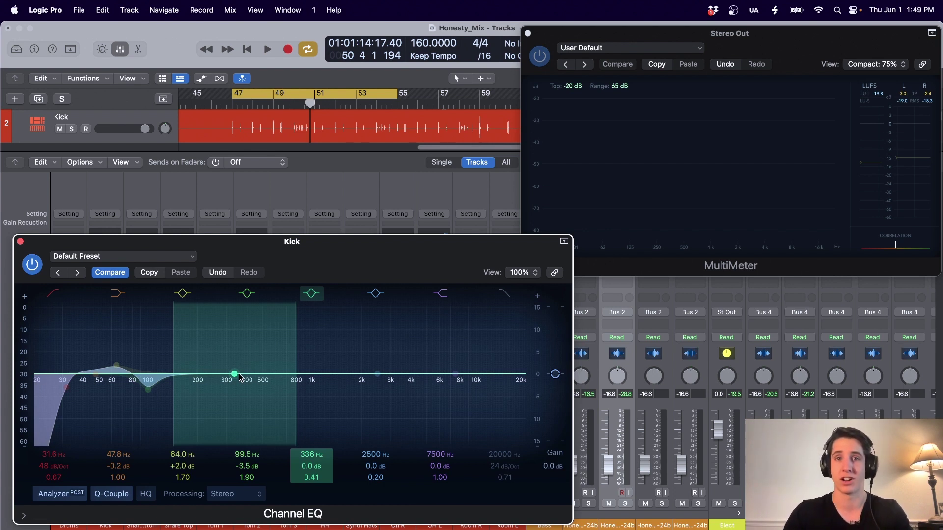
mouse_move(239, 374)
left_mouse_down()
mouse_move(238, 321)
mouse_move(238, 348)
mouse_move(187, 346)
mouse_move(243, 378)
left_mouse_up()
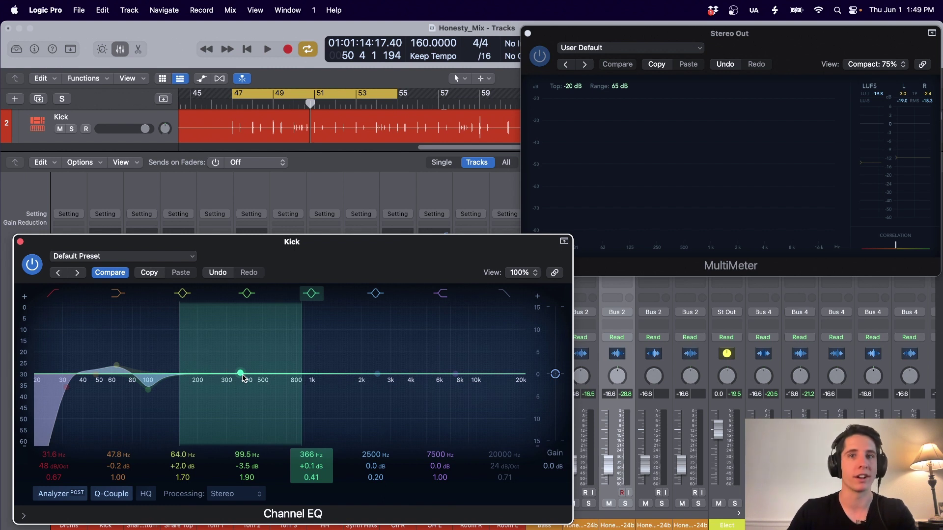
key("space")
mouse_move(240, 374)
left_mouse_down()
mouse_move(225, 337)
mouse_move(206, 322)
mouse_move(211, 296)
mouse_move(268, 296)
mouse_move(238, 314)
mouse_move(238, 416)
mouse_move(246, 394)
left_mouse_up()
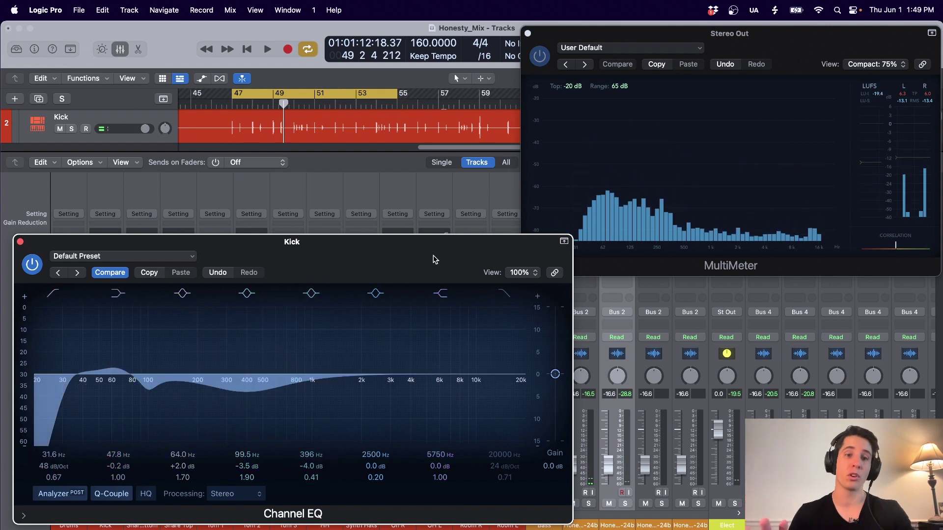
Set the kick EQ's fourth bell to +0.5 dB at 3200 Hz and its high shelf to +6.7 dB at 5300 Hz
left_click_drag(377, 374, 395, 372)
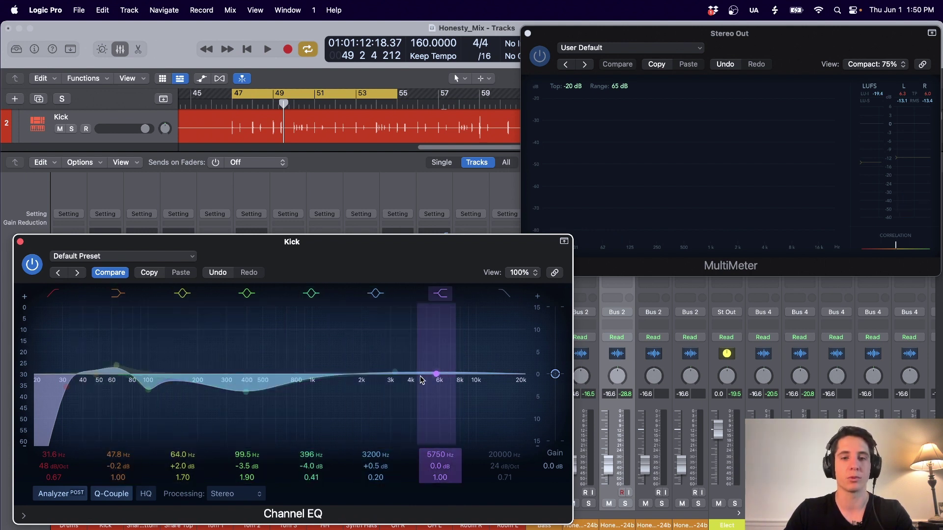
left_click_drag(434, 375, 482, 340)
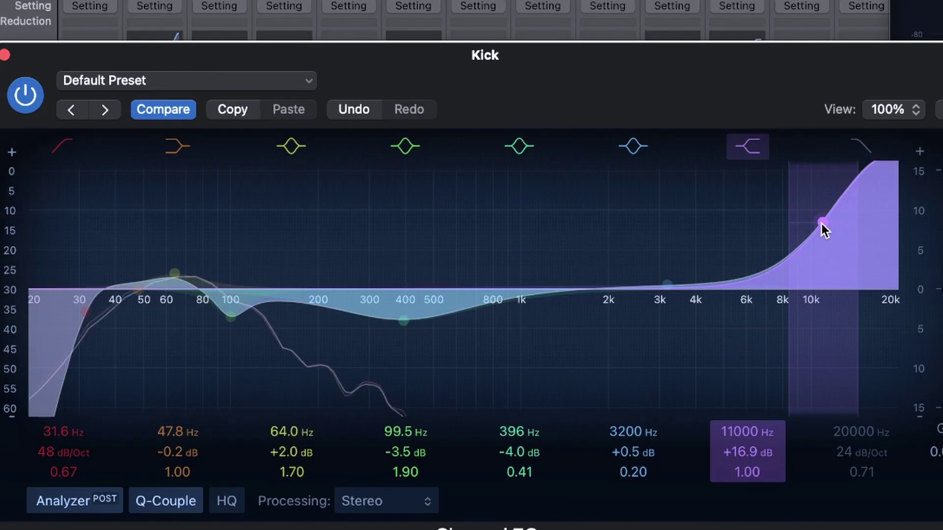
left_click_drag(482, 339, 489, 322)
mouse_move(831, 195)
left_mouse_down()
mouse_move(732, 184)
mouse_move(747, 190)
mouse_move(734, 184)
mouse_move(721, 264)
mouse_move(728, 308)
mouse_move(729, 266)
left_mouse_up()
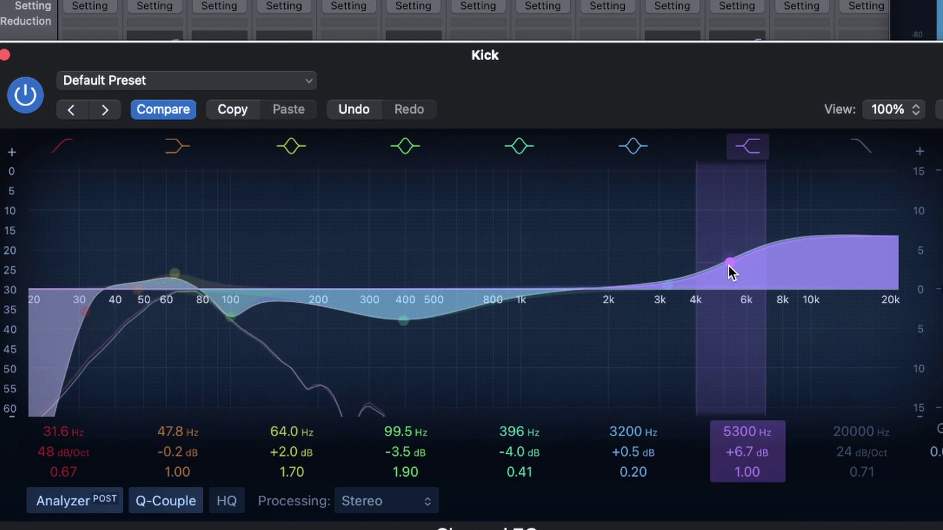
left_click(155, 22)
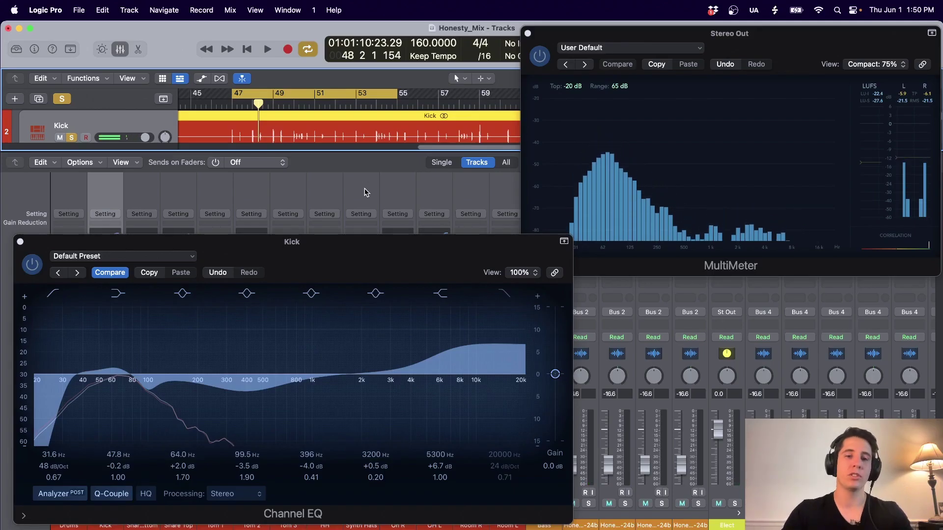
Set the kick EQ's third bell to -4.2 dB at 398 Hz and add a 24 dB/Oct high cut at 10100 Hz
left_click_drag(251, 395, 252, 399)
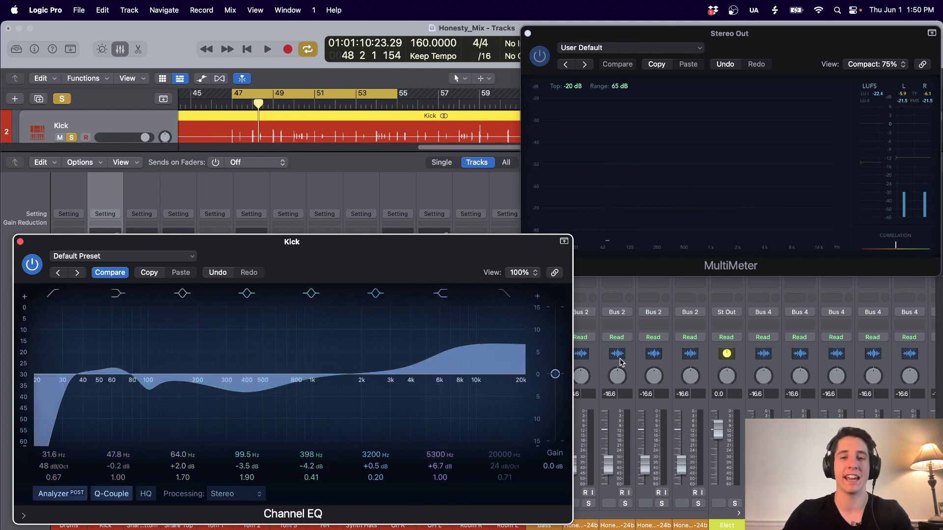
left_click(509, 302)
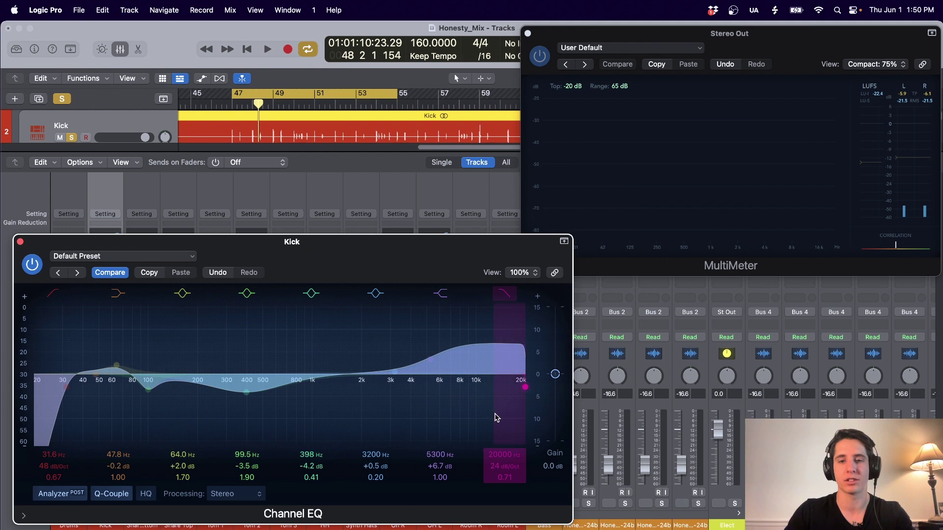
left_click_drag(522, 389, 478, 388)
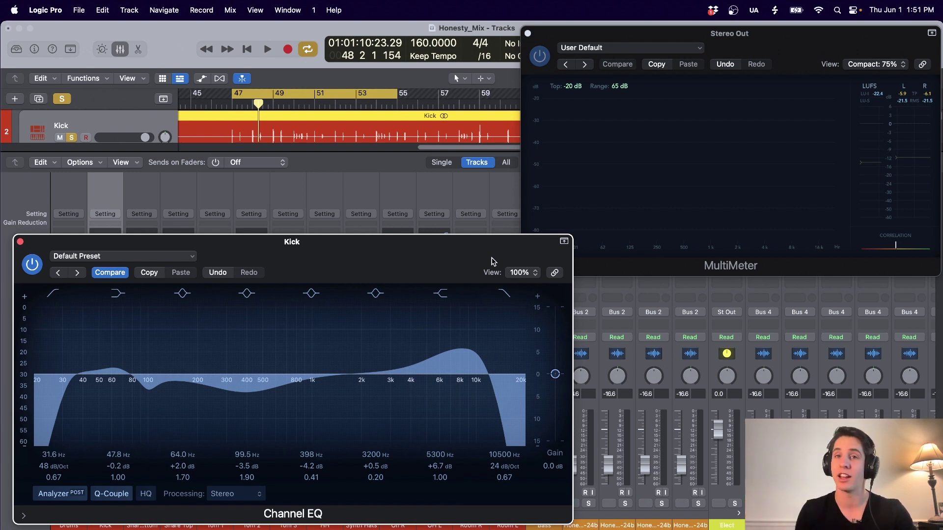
left_click_drag(490, 391, 480, 393)
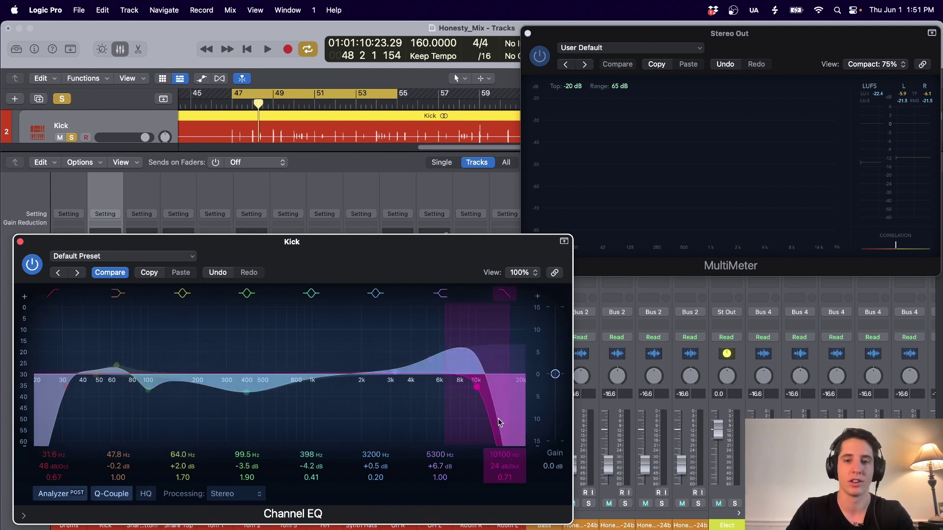
left_click_drag(483, 263, 484, 243)
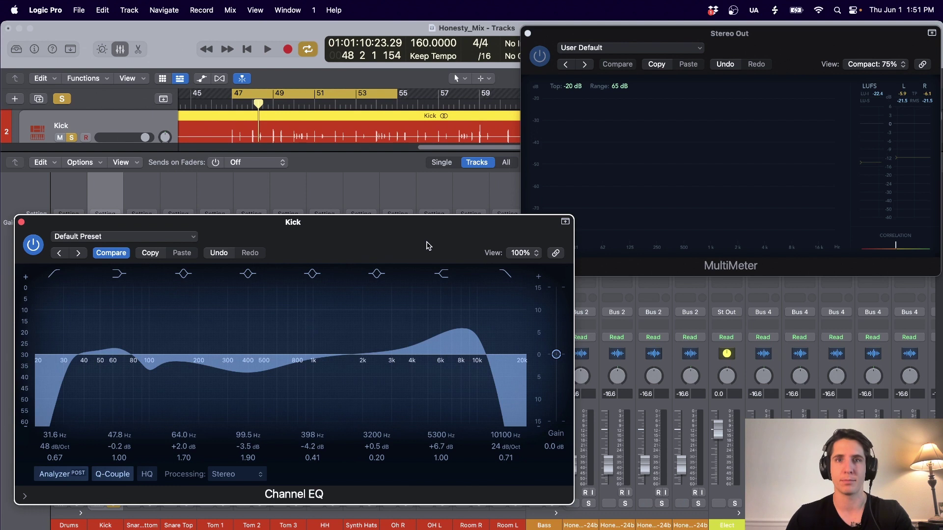
Play the kick alternately soloed and within the full mix to compare how its EQ sounds
key("s")
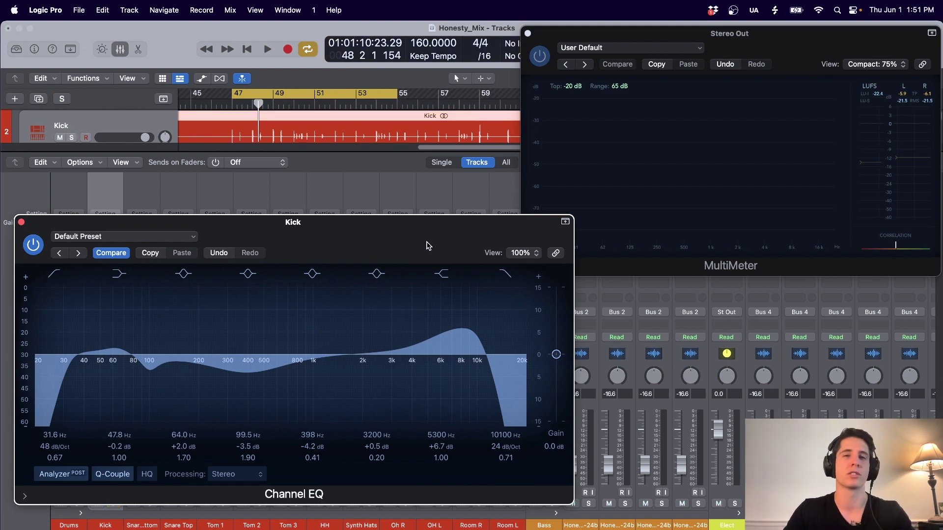
key("s")
key("space")
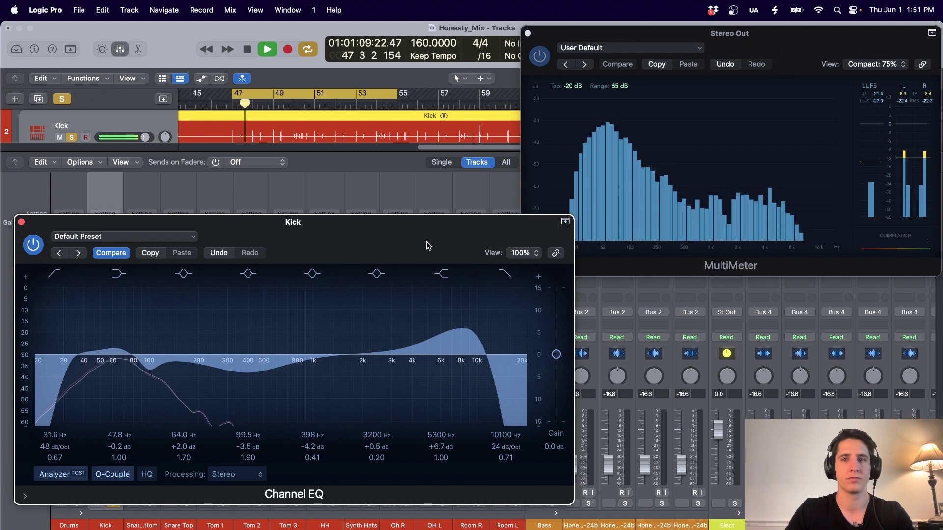
key("s")
key("space")
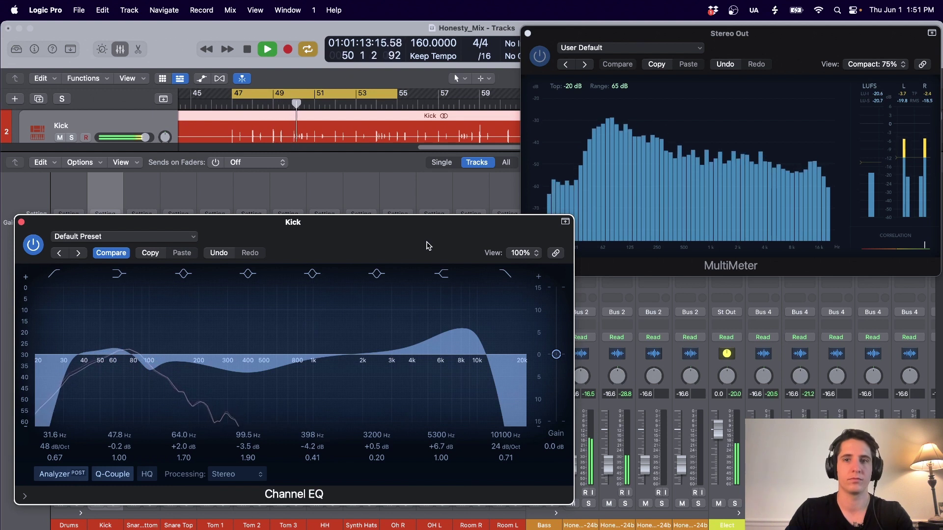
key("space")
key("s")
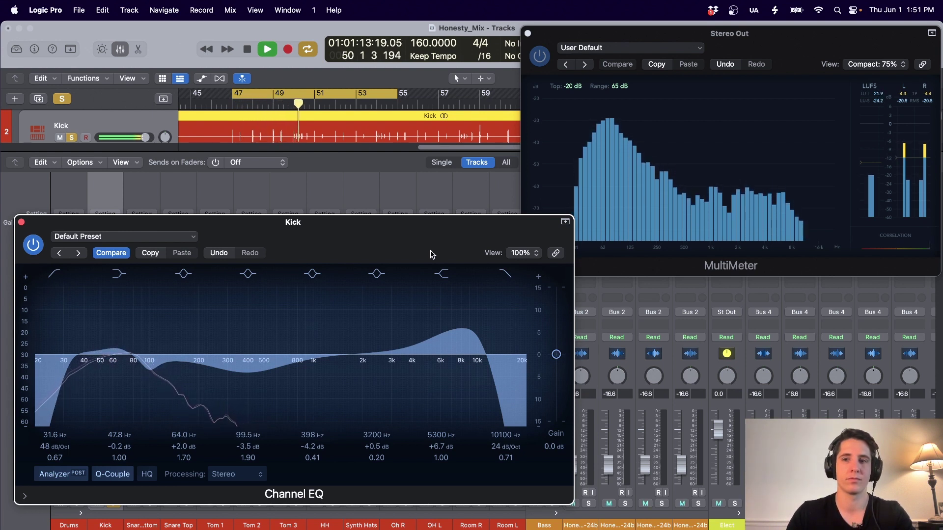
Move the kick EQ's third bell to 458 Hz at -4.2 dB, stop playback and clear the kick's solo
left_click_drag(261, 375, 269, 375)
key("space")
left_click(61, 98)
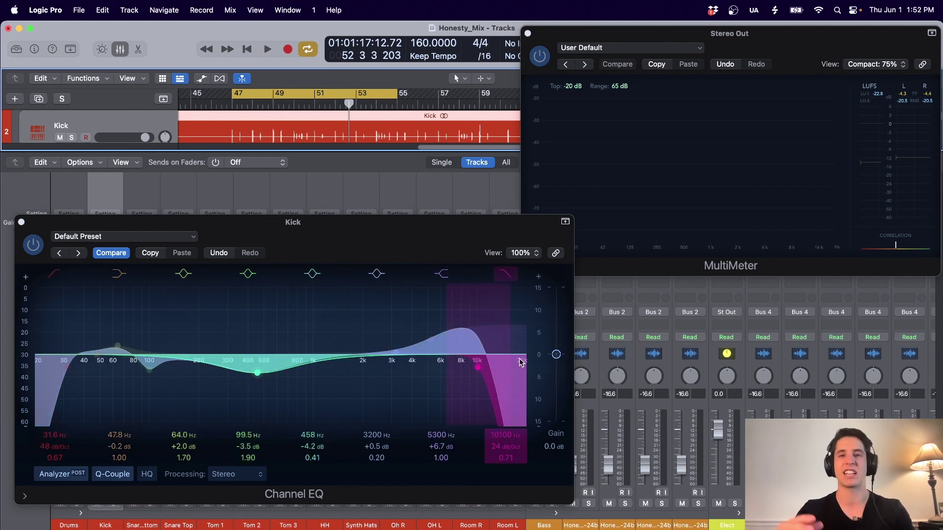
left_click_drag(387, 241, 384, 242)
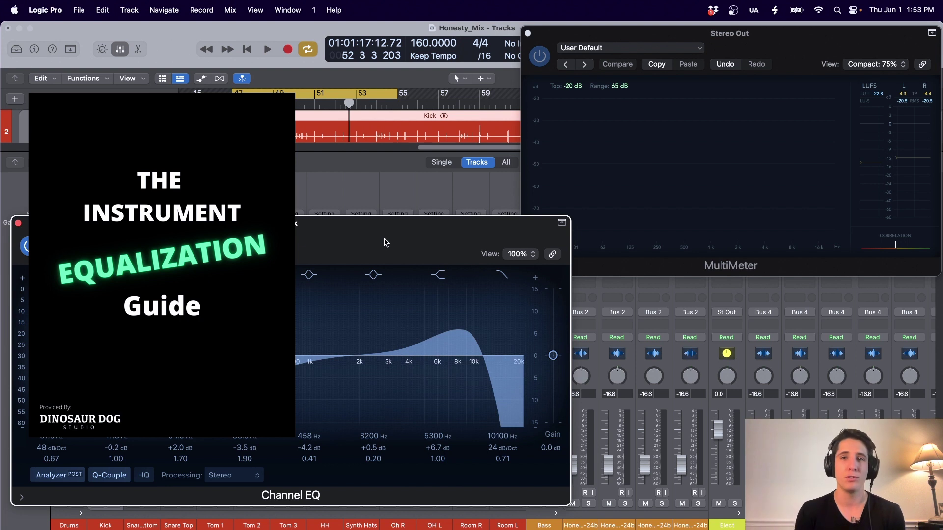
left_click_drag(385, 242, 385, 246)
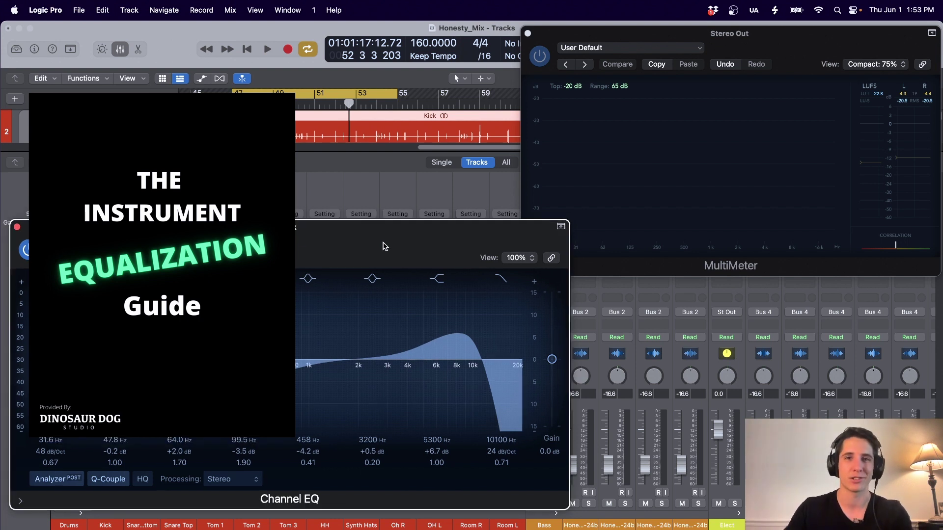